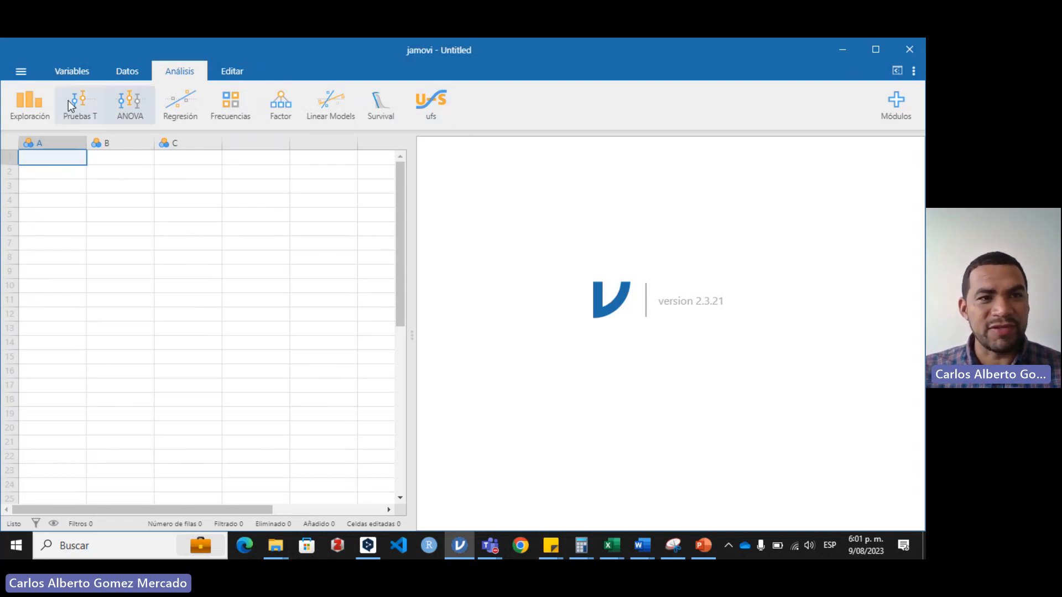
Step: Open the recent dataset RAM_jamovi.xlsx and select its id column
{"action": "left_click", "coordinate": [21, 71]}
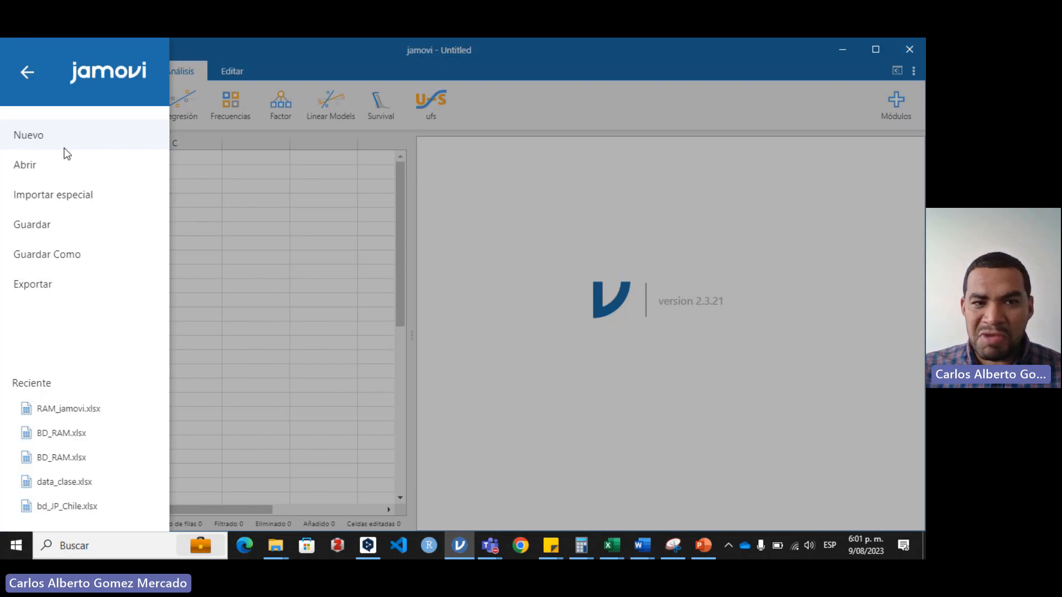
{"action": "left_click", "coordinate": [69, 410]}
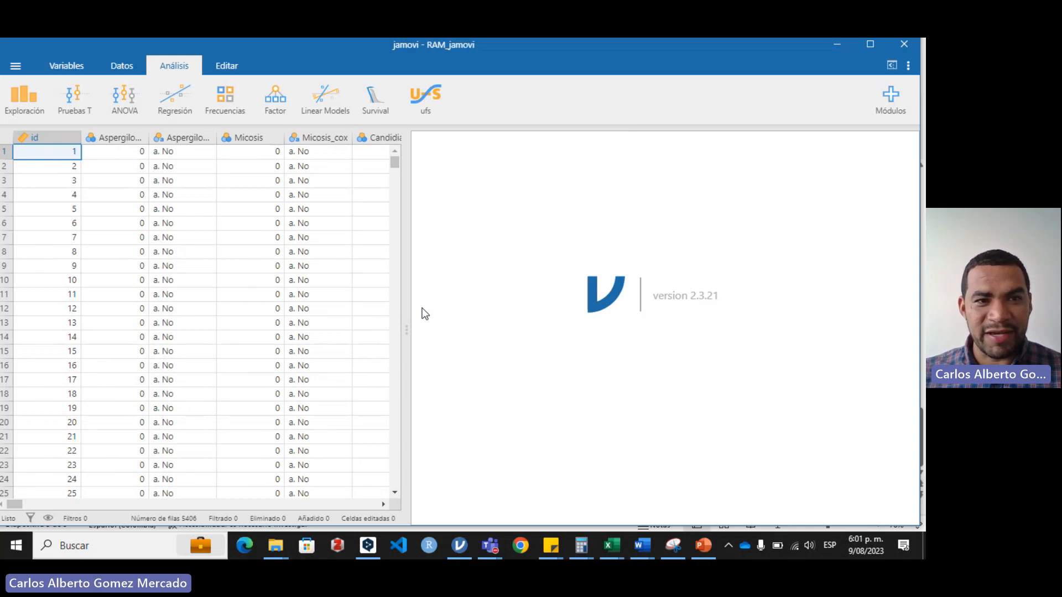
{"action": "left_click", "coordinate": [71, 137]}
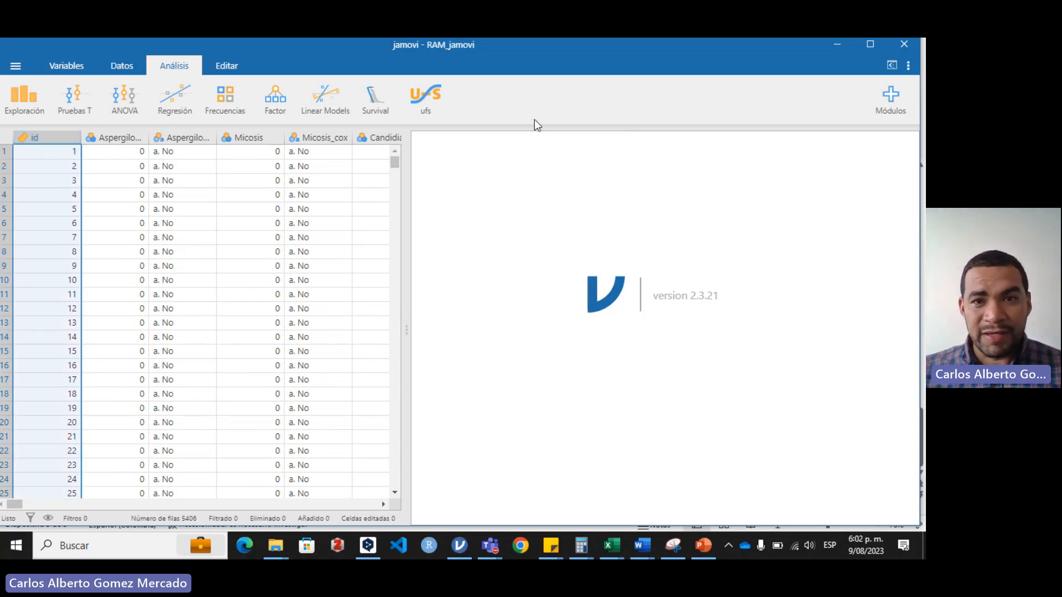
Step: Create a one-way ANOVA (ANOVA de Un Factor) with Cd4_mas_reciente as the dependent variable
{"action": "left_click", "coordinate": [125, 100]}
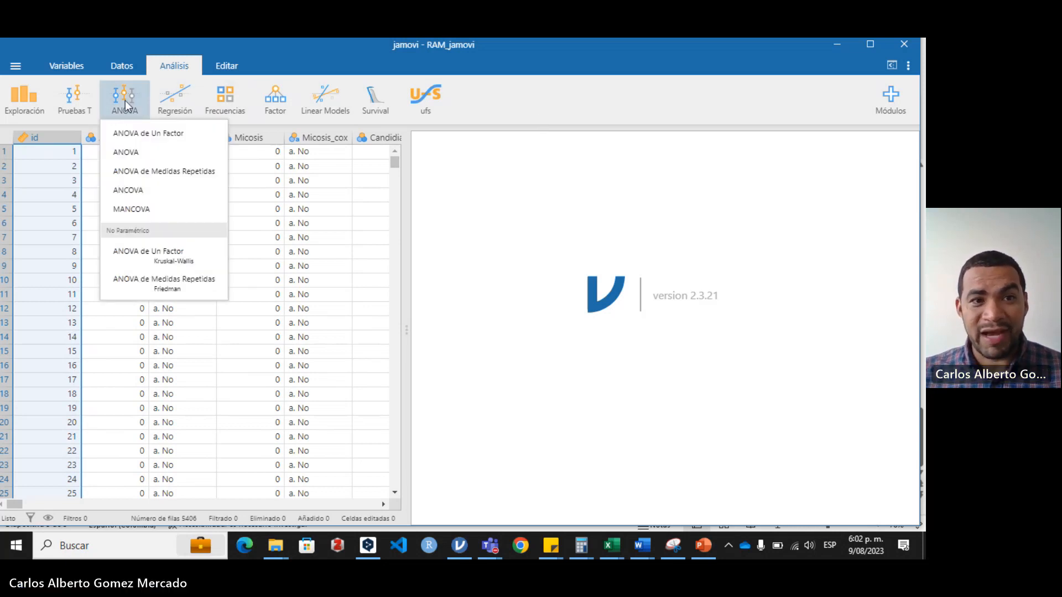
{"action": "left_click", "coordinate": [161, 135]}
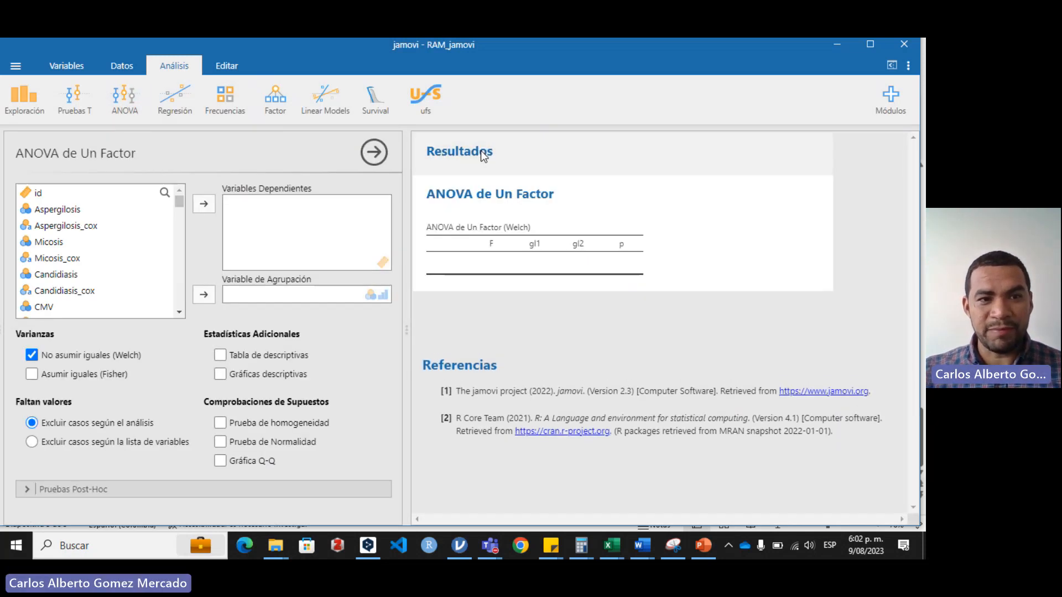
{"action": "left_click", "coordinate": [165, 193]}
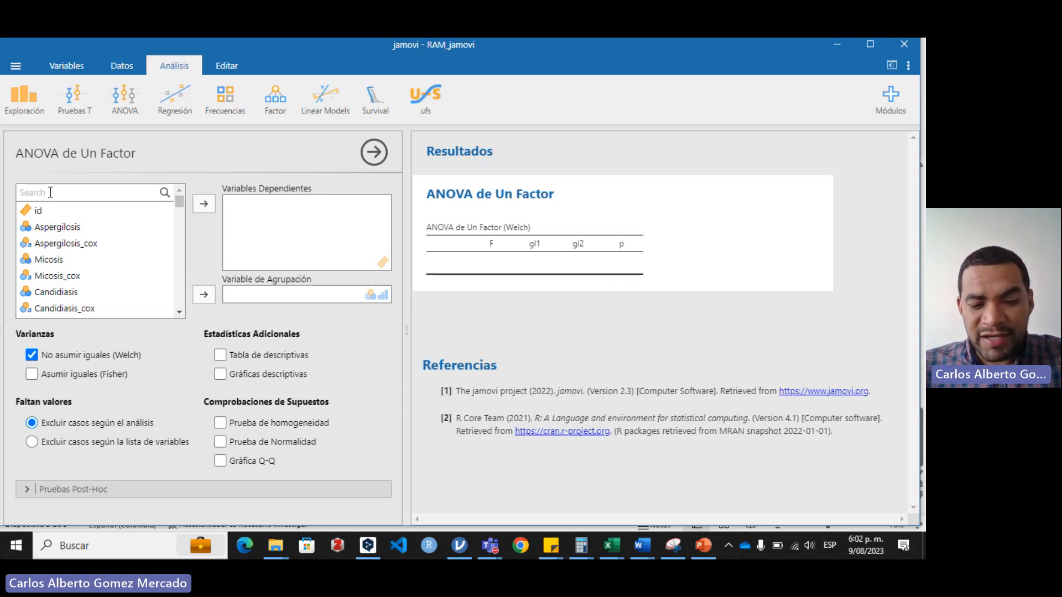
{"action": "type", "text": "cd4"}
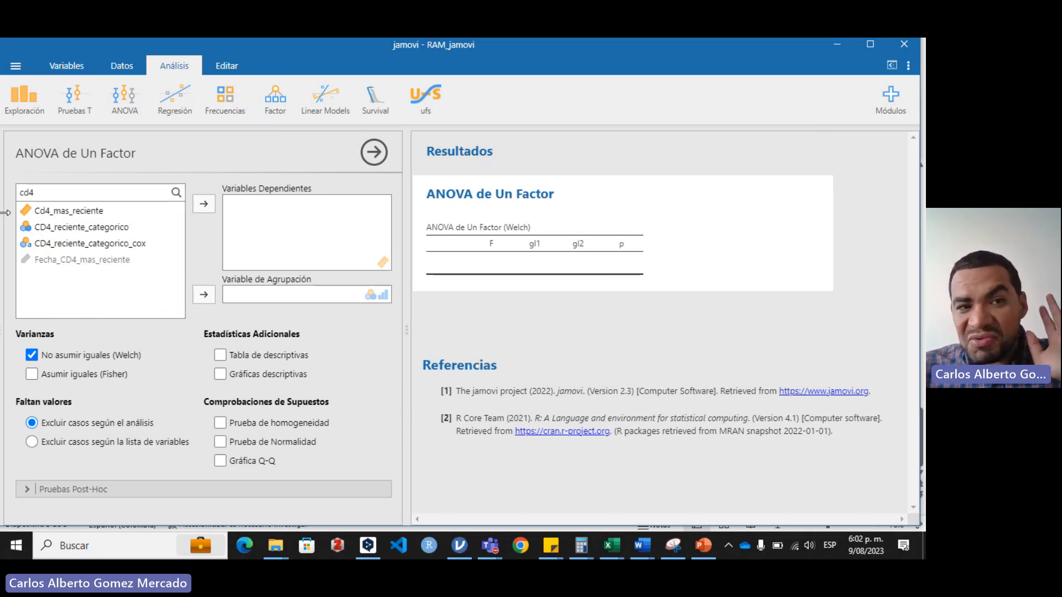
{"action": "left_click", "coordinate": [52, 213]}
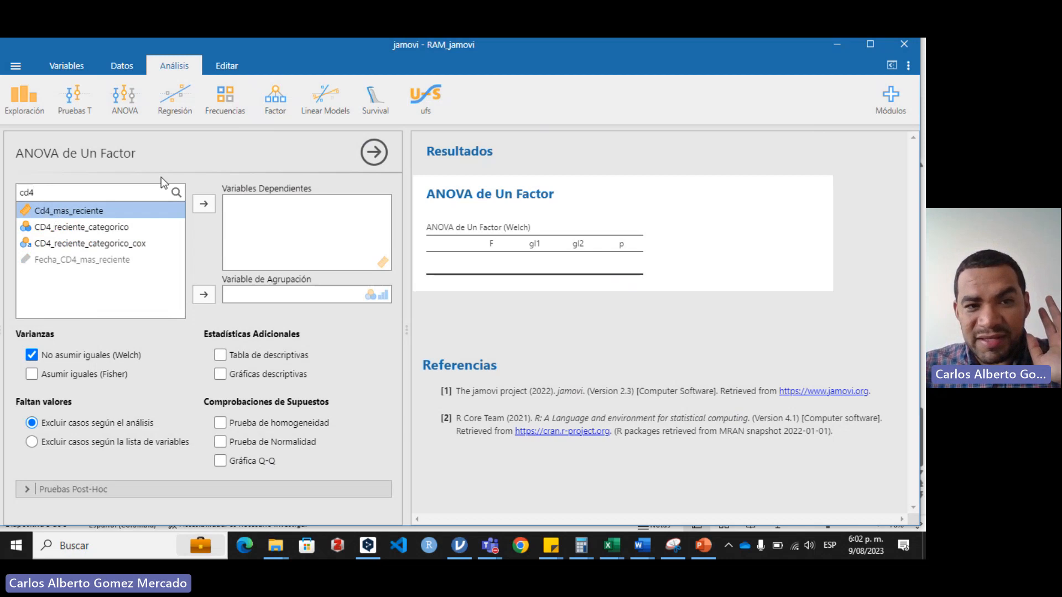
{"action": "left_click", "coordinate": [204, 205]}
Step: Search the variables for "per" and assign rango_persistencia_cox as the ANOVA's grouping variable
{"action": "left_click_drag", "start_coordinate": [71, 192], "coordinate": [5, 197]}
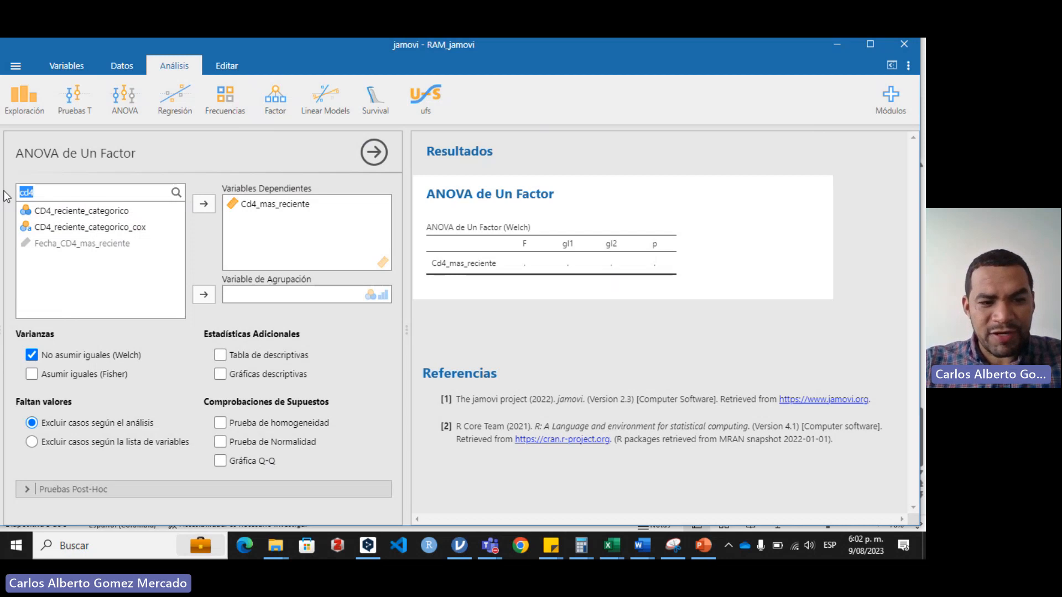
{"action": "type", "text": "per"}
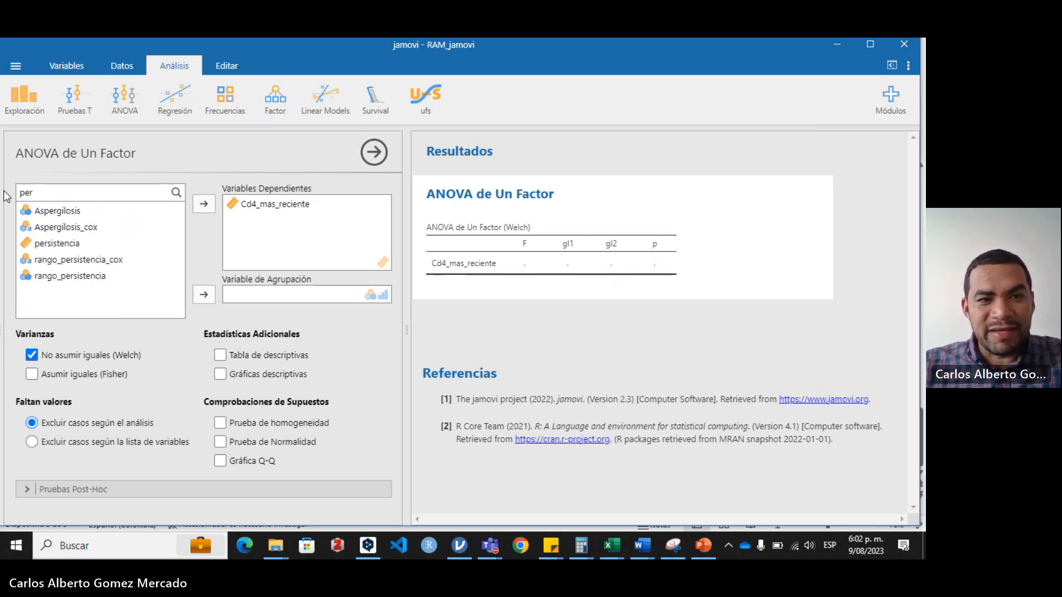
{"action": "left_click", "coordinate": [82, 260]}
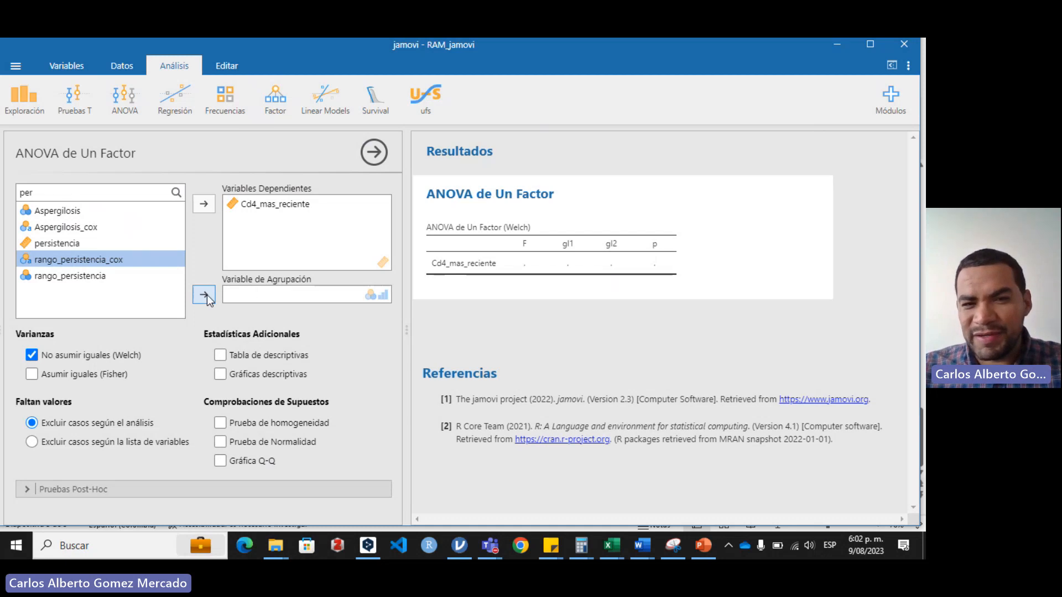
{"action": "left_click", "coordinate": [204, 294]}
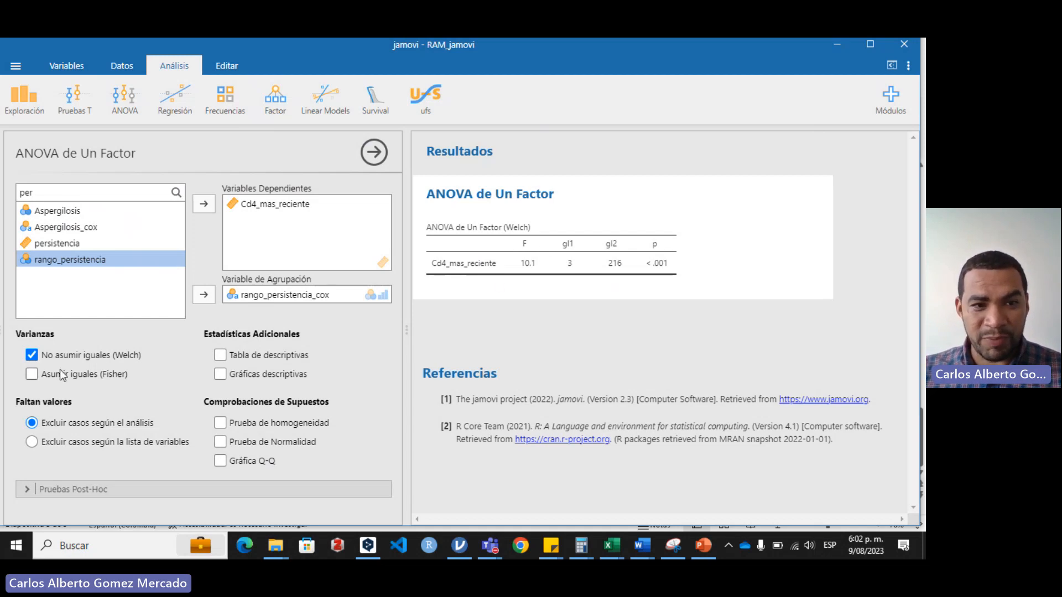
Step: Switch the ANOVA from Welch to equal variances (Fisher) and add the group descriptives table
{"action": "left_click", "coordinate": [32, 375]}
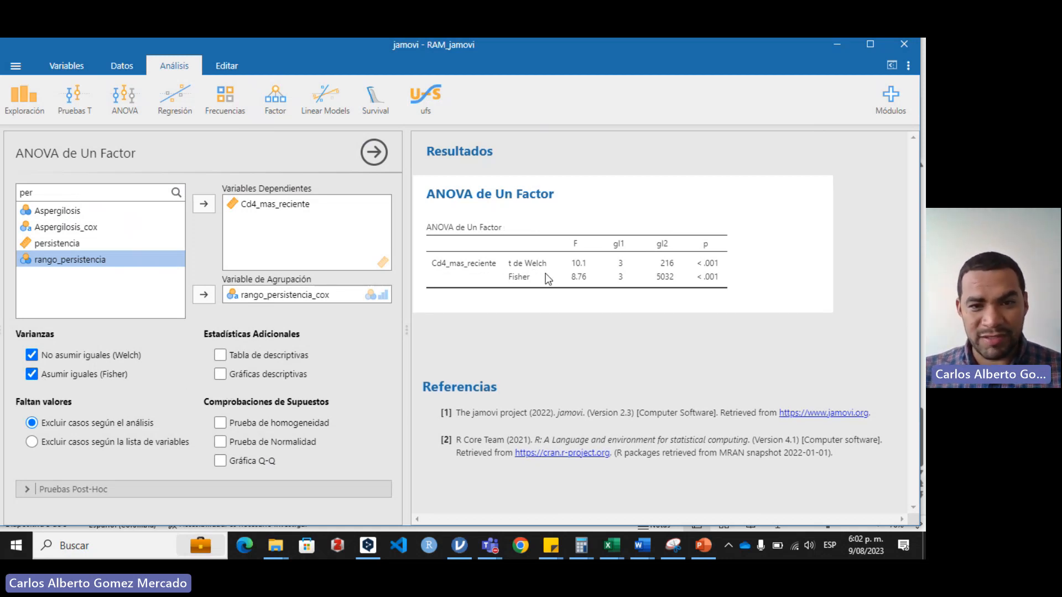
{"action": "left_click", "coordinate": [45, 355]}
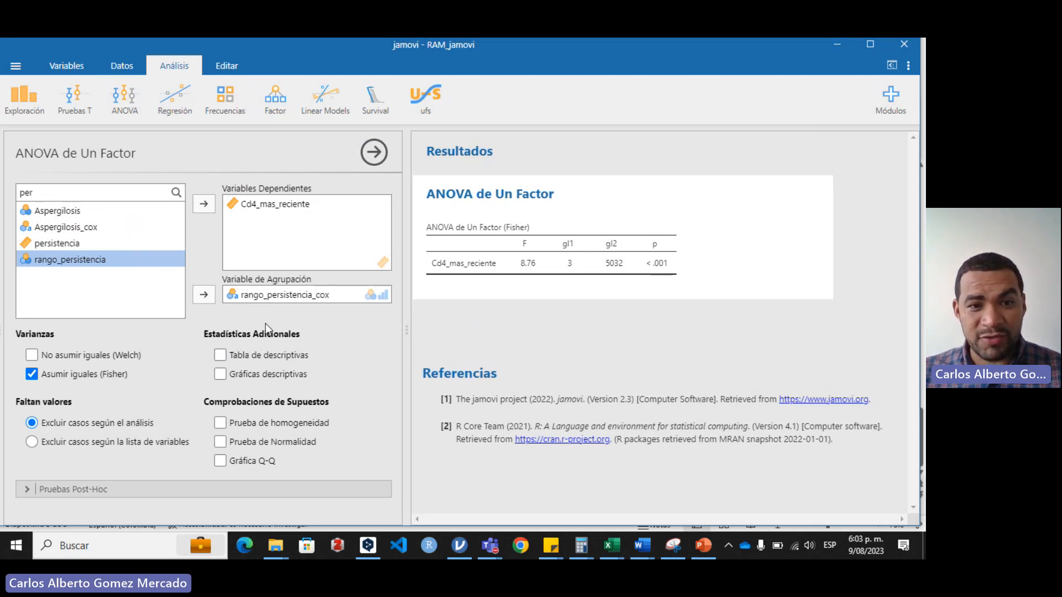
{"action": "left_click", "coordinate": [221, 355]}
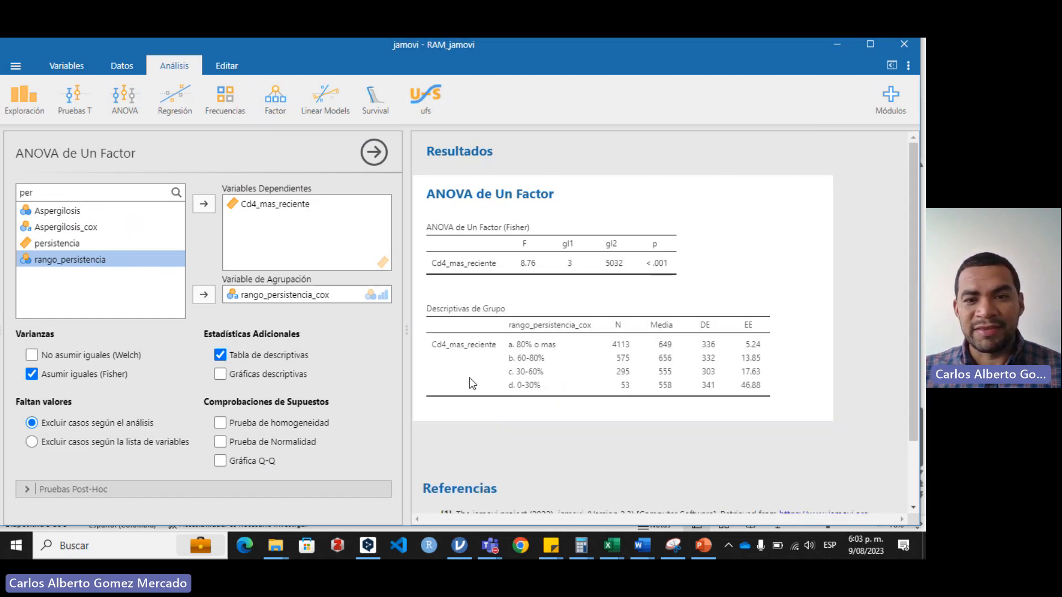
{"action": "scroll", "coordinate": [563, 385], "scroll_direction": "down", "scroll_amount": 1}
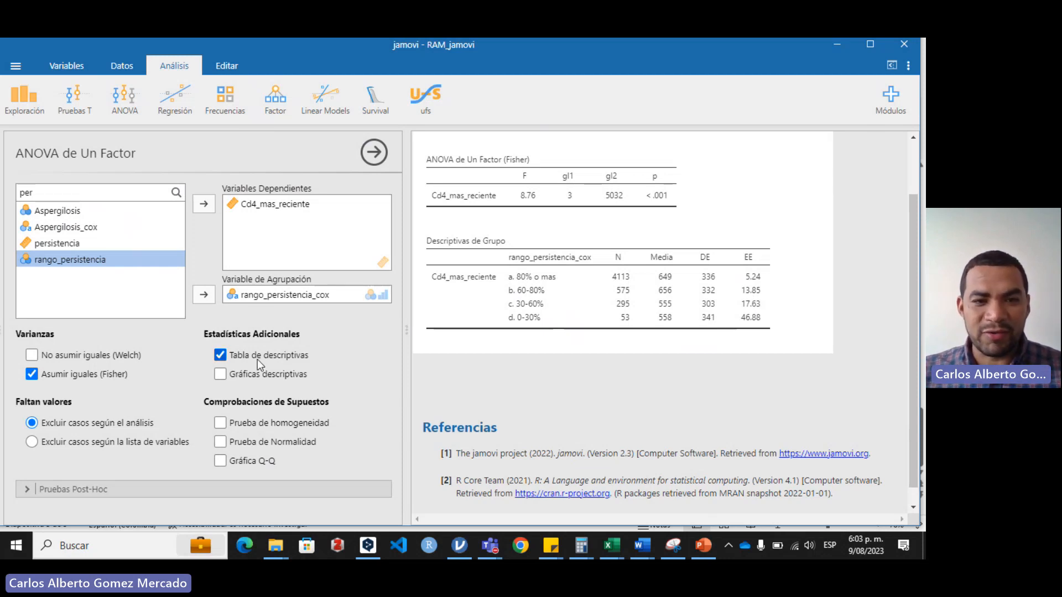
Step: Add the descriptive plots to the ANOVA and compare the Cd4_mas_reciente means plot with the result tables
{"action": "left_click", "coordinate": [220, 374]}
{"action": "scroll", "coordinate": [529, 321], "scroll_direction": "down", "scroll_amount": 4}
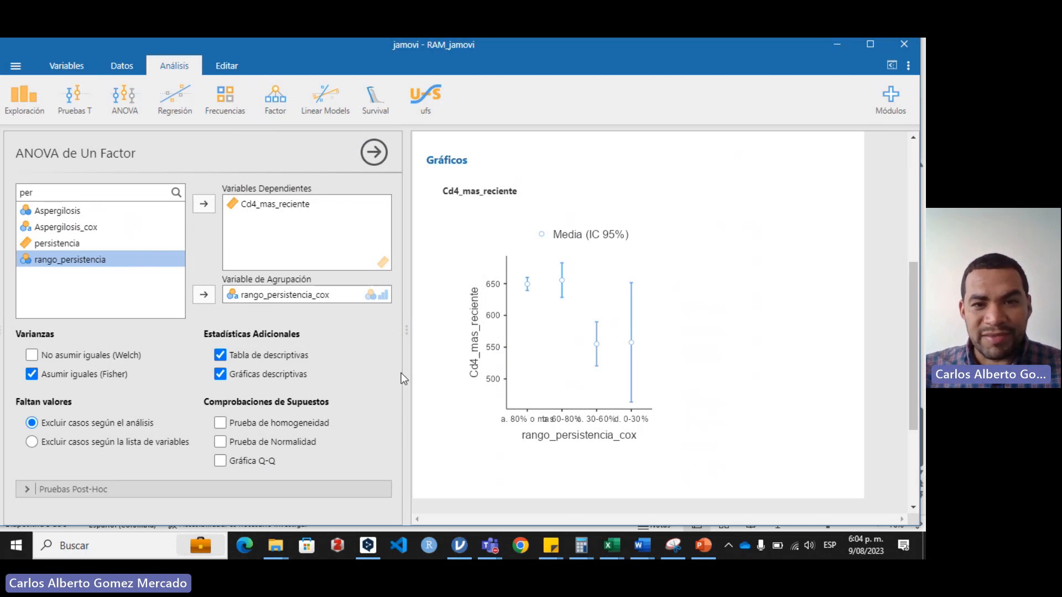
{"action": "scroll", "coordinate": [592, 298], "scroll_direction": "up", "scroll_amount": 5}
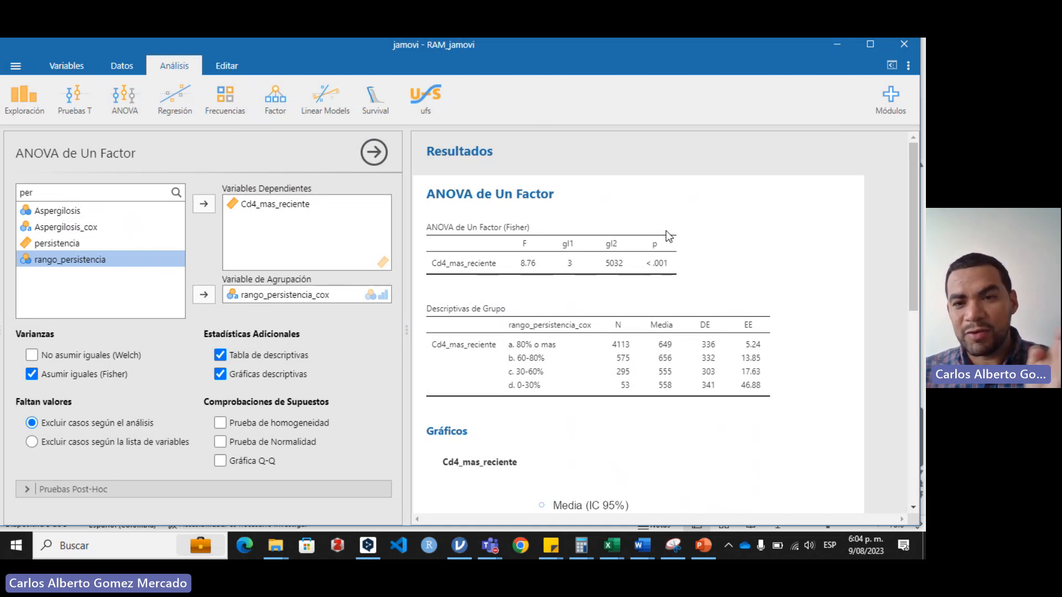
{"action": "scroll", "coordinate": [607, 372], "scroll_direction": "down", "scroll_amount": 5}
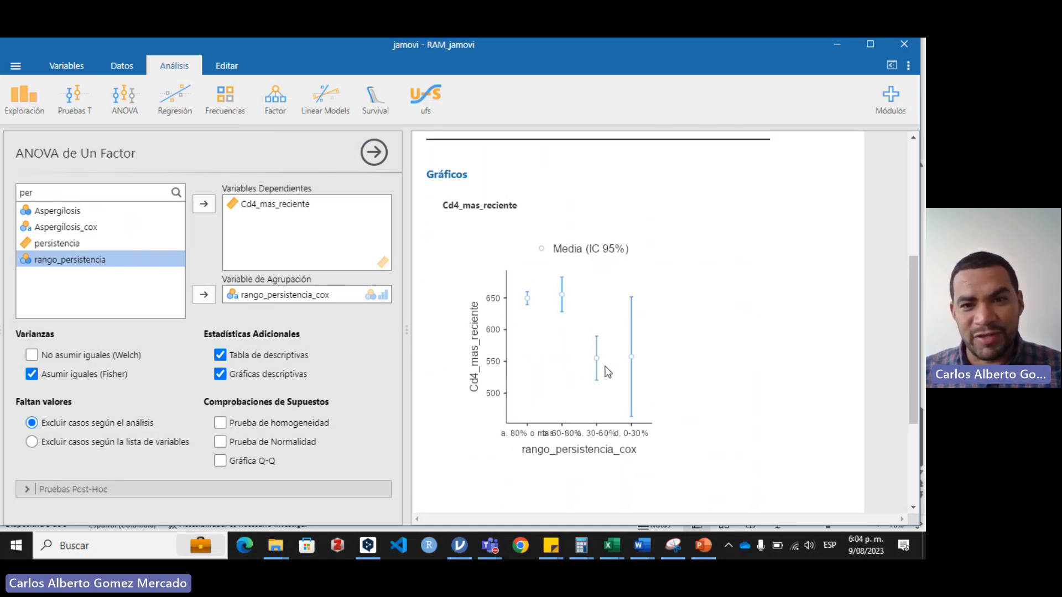
{"action": "scroll", "coordinate": [607, 371], "scroll_direction": "up", "scroll_amount": 5}
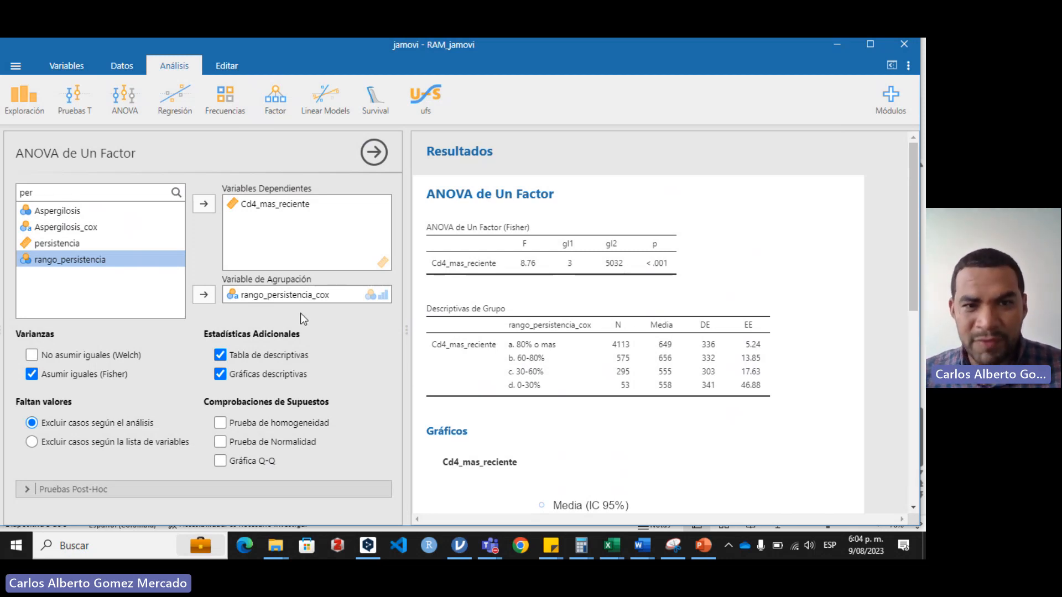
Step: Add the Tukey post-hoc test for equal variances and review its pairwise comparison table
{"action": "left_click", "coordinate": [89, 490]}
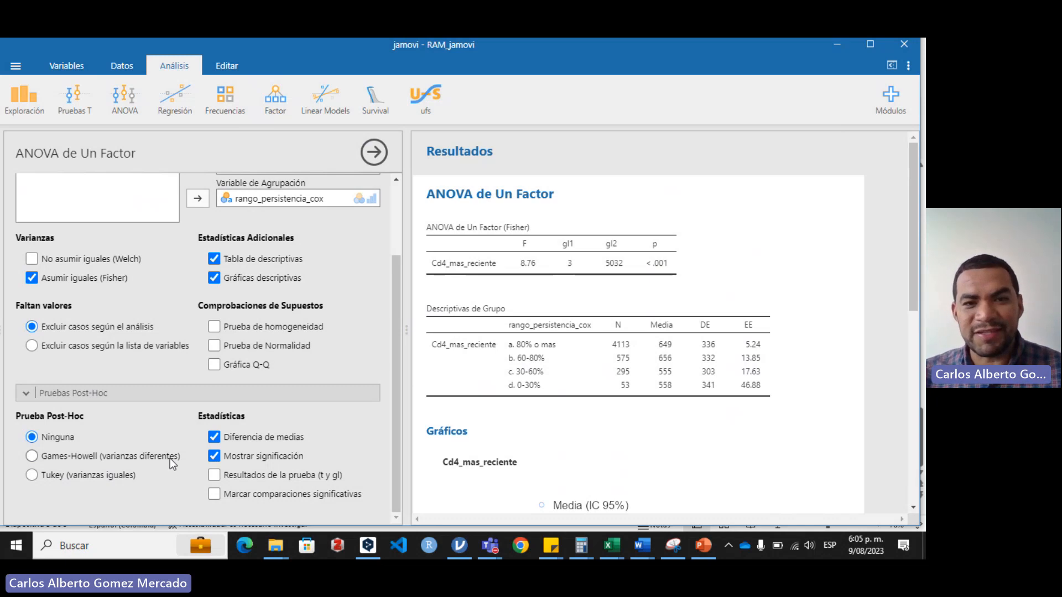
{"action": "left_click", "coordinate": [32, 475]}
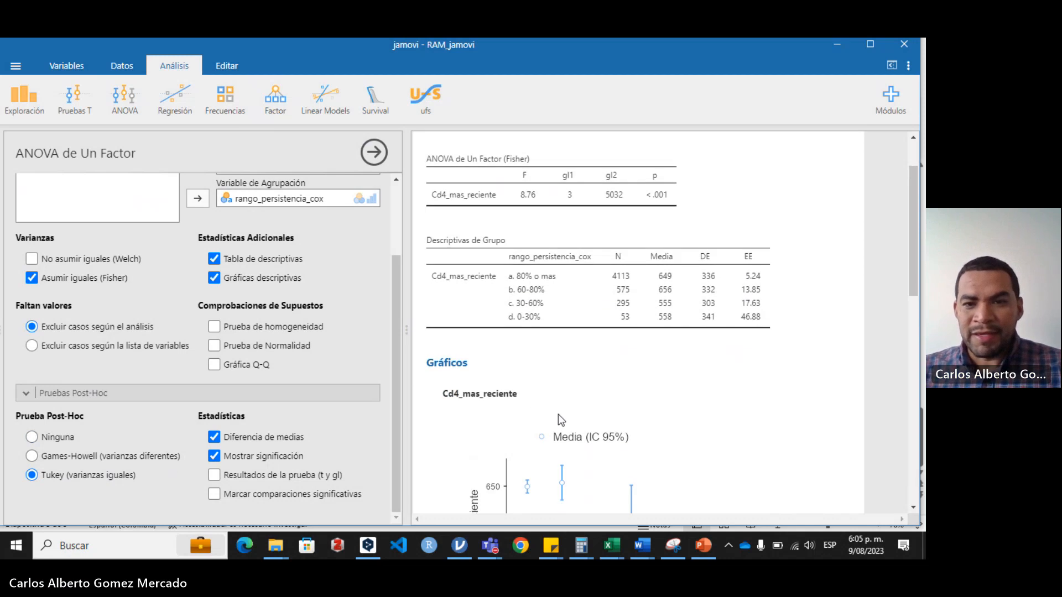
{"action": "scroll", "coordinate": [558, 420], "scroll_direction": "down", "scroll_amount": 8}
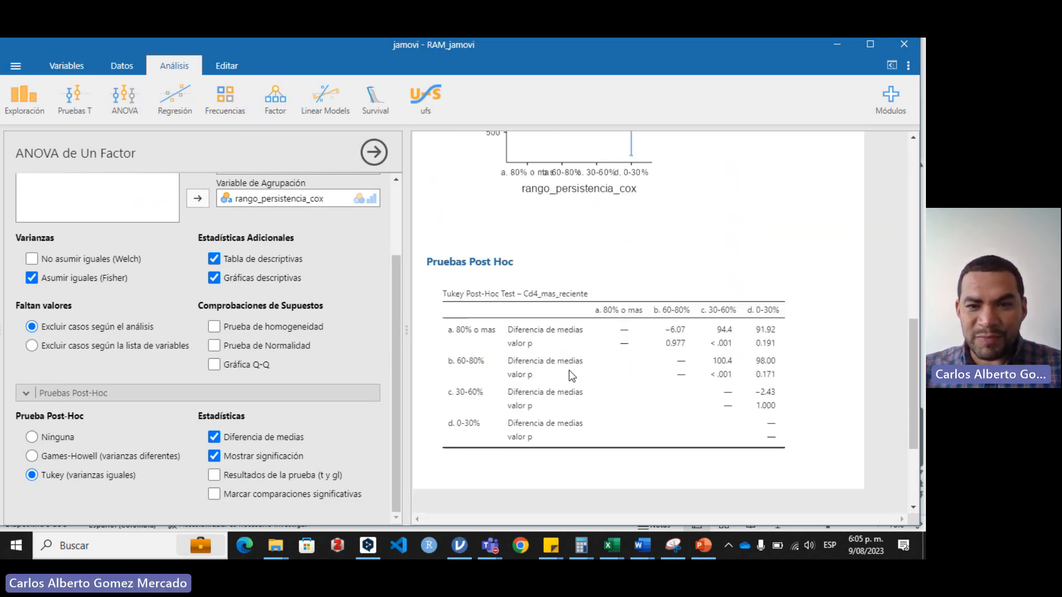
{"action": "scroll", "coordinate": [571, 376], "scroll_direction": "down", "scroll_amount": 1}
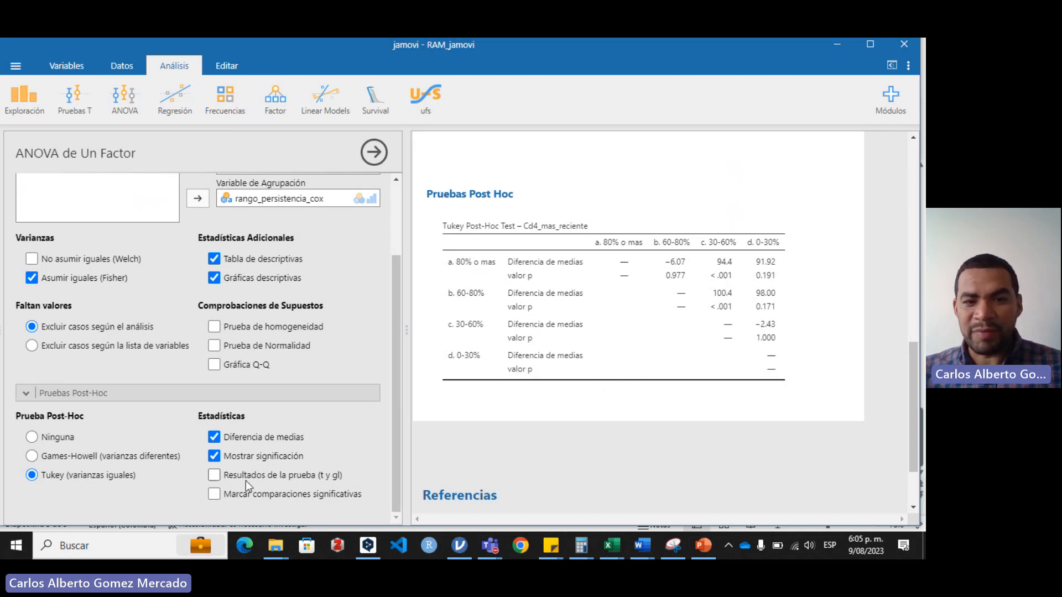
Step: Include the test results (t and gl) in the post-hoc table and flag the significant comparisons
{"action": "left_click", "coordinate": [216, 476]}
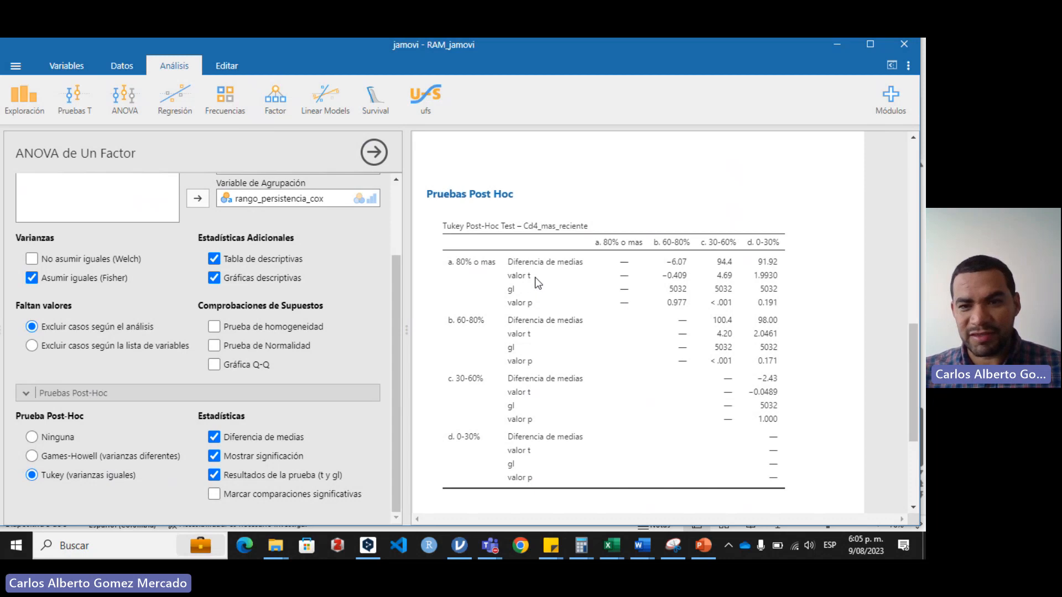
{"action": "left_click", "coordinate": [220, 494]}
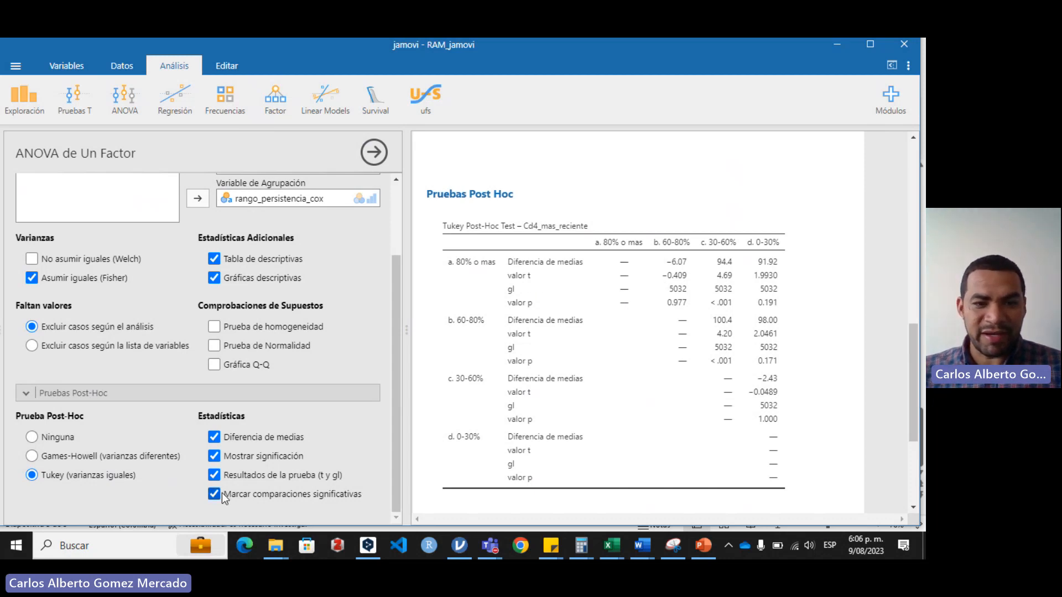
{"action": "scroll", "coordinate": [463, 423], "scroll_direction": "down", "scroll_amount": 2}
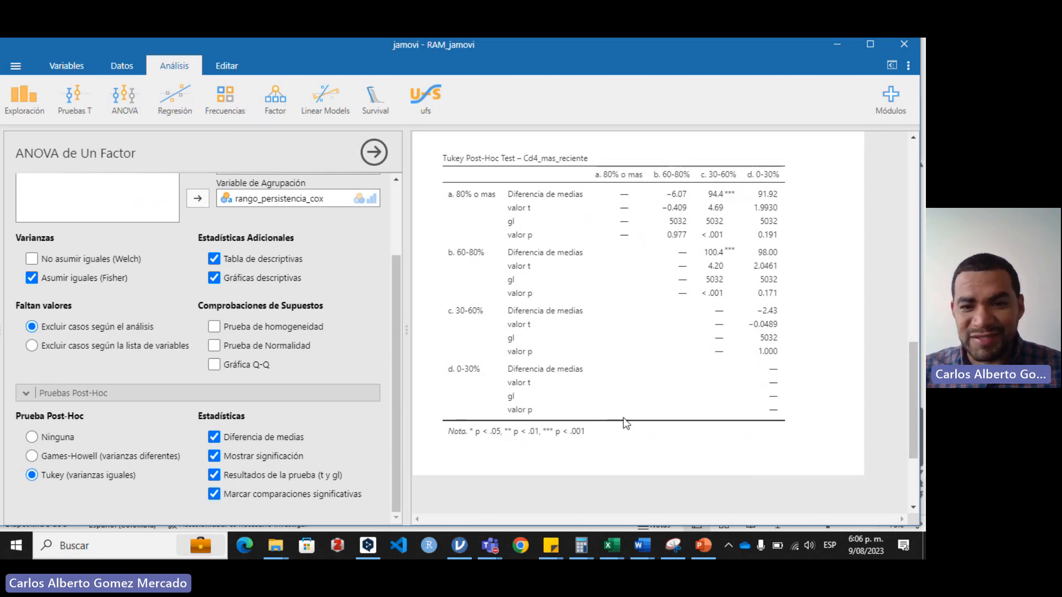
Step: Switch to the Microsoft Teams meeting window and stop sharing the screen
{"action": "mouse_move", "coordinate": [496, 547]}
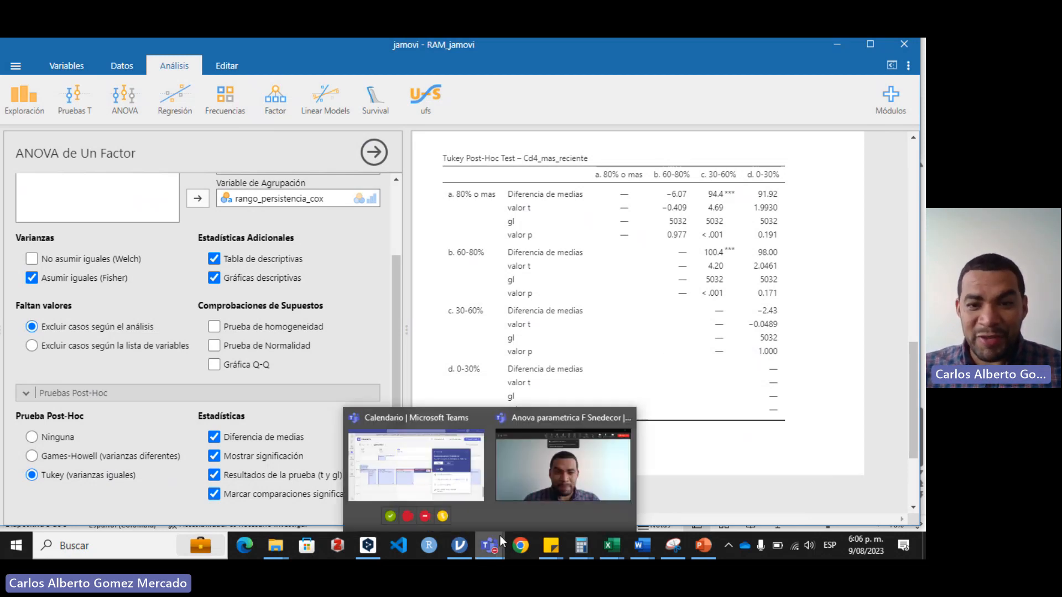
{"action": "left_click", "coordinate": [562, 457]}
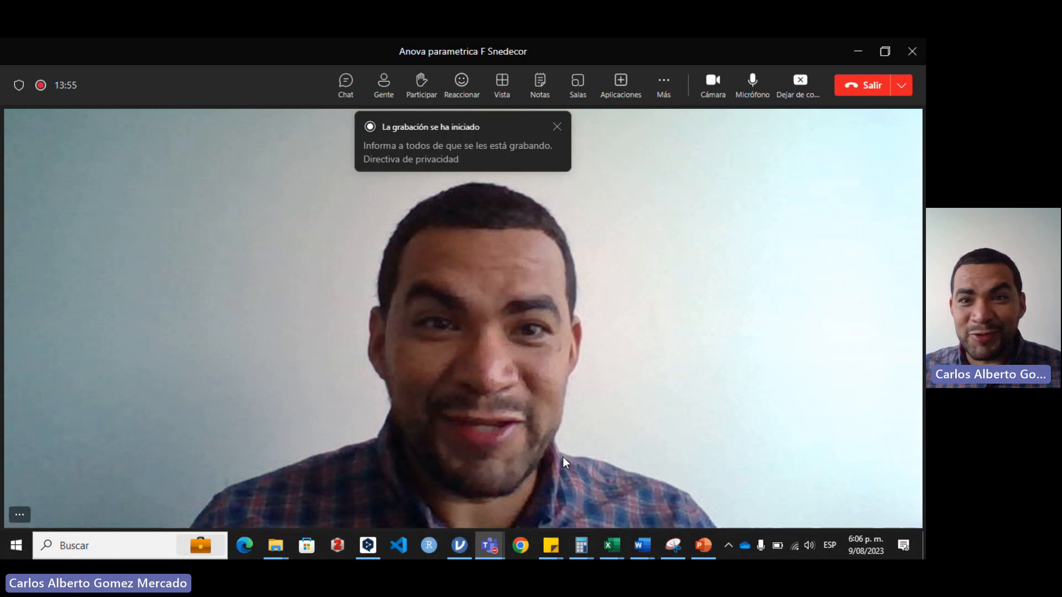
{"action": "left_click", "coordinate": [797, 83]}
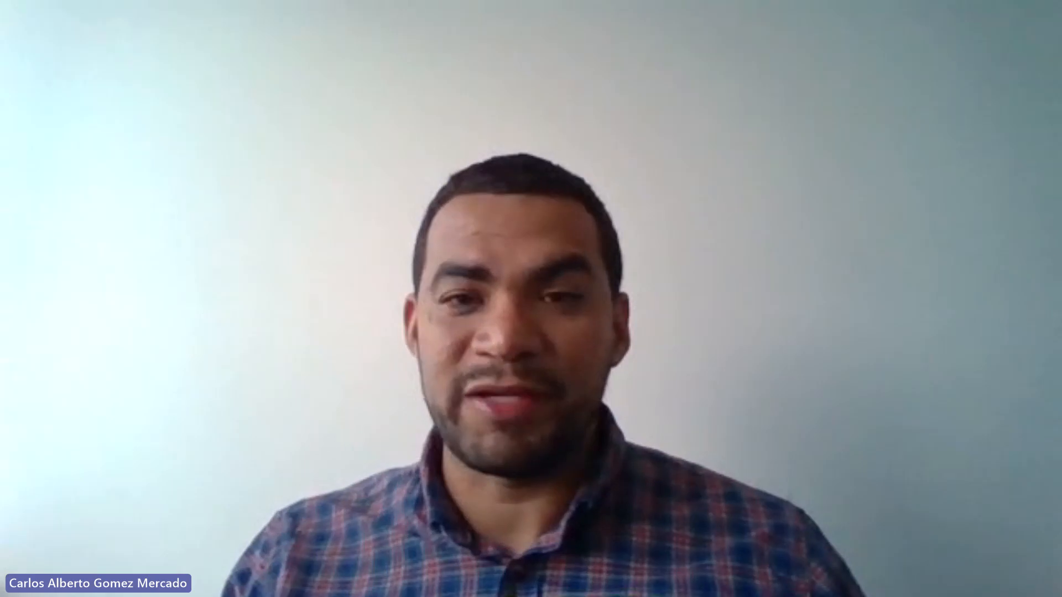